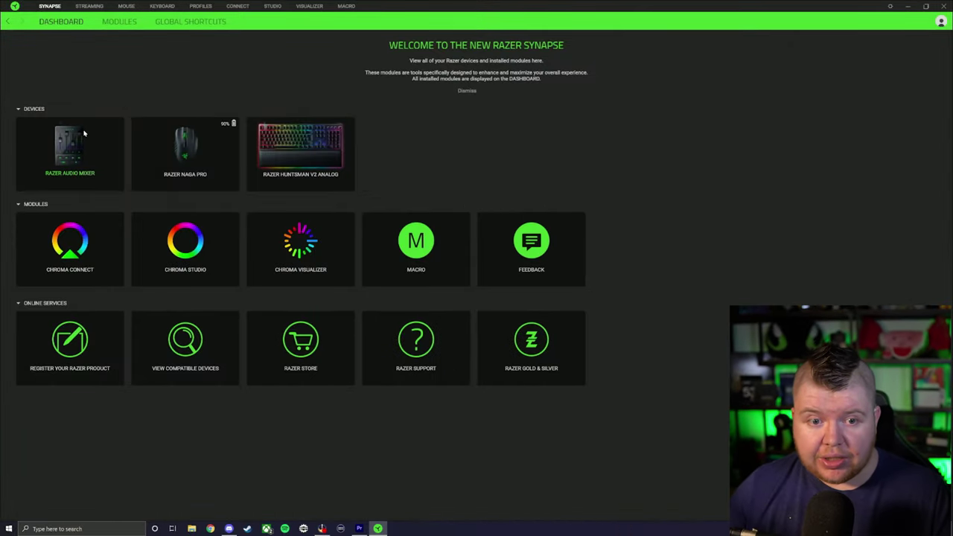
Open the Razer Audio Mixer settings and keep Mic as Channel 1's input source
{"action": "left_click", "coordinate": [72, 168]}
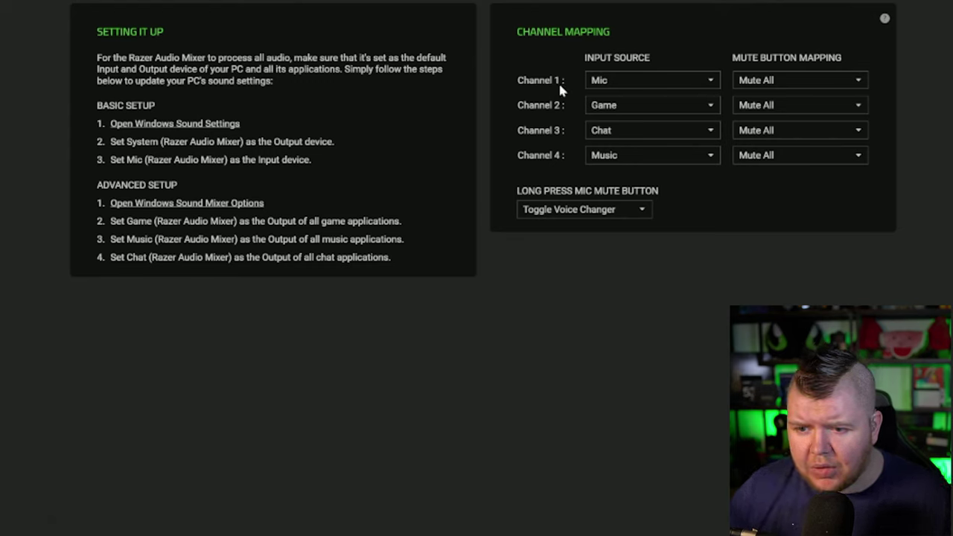
{"action": "left_click", "coordinate": [622, 80]}
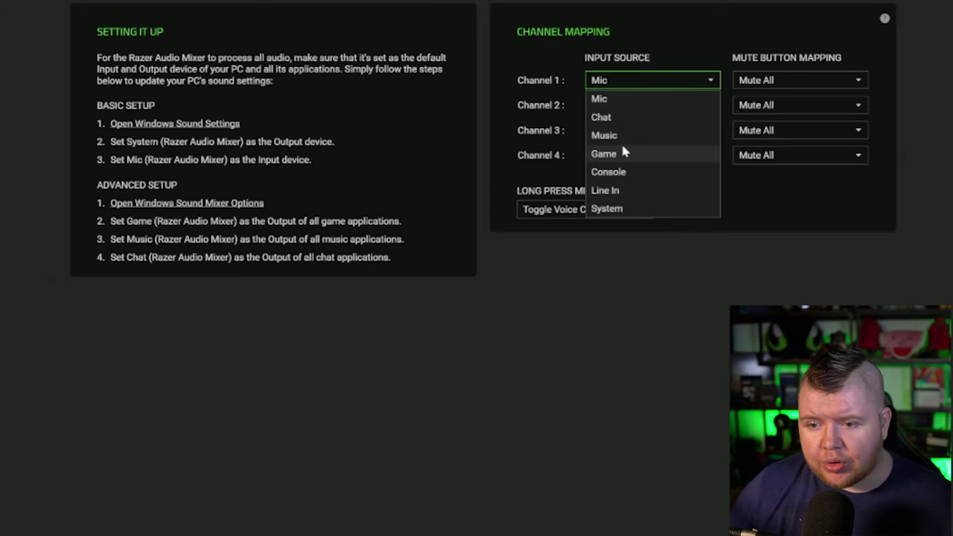
{"action": "left_click", "coordinate": [780, 187]}
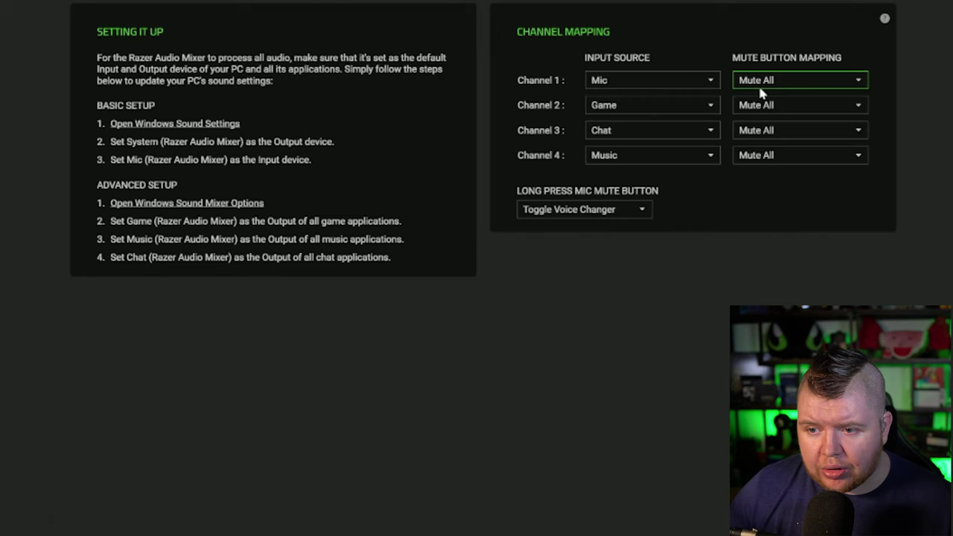
Keep Mute All as Channel 1's mute mapping and list the long-press mic mute actions
{"action": "left_click", "coordinate": [760, 83]}
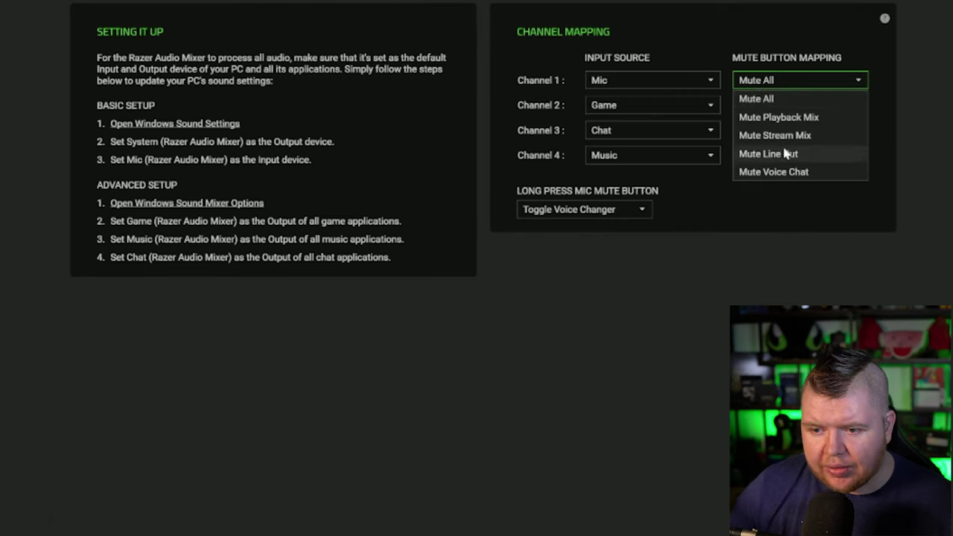
{"action": "left_click", "coordinate": [720, 195]}
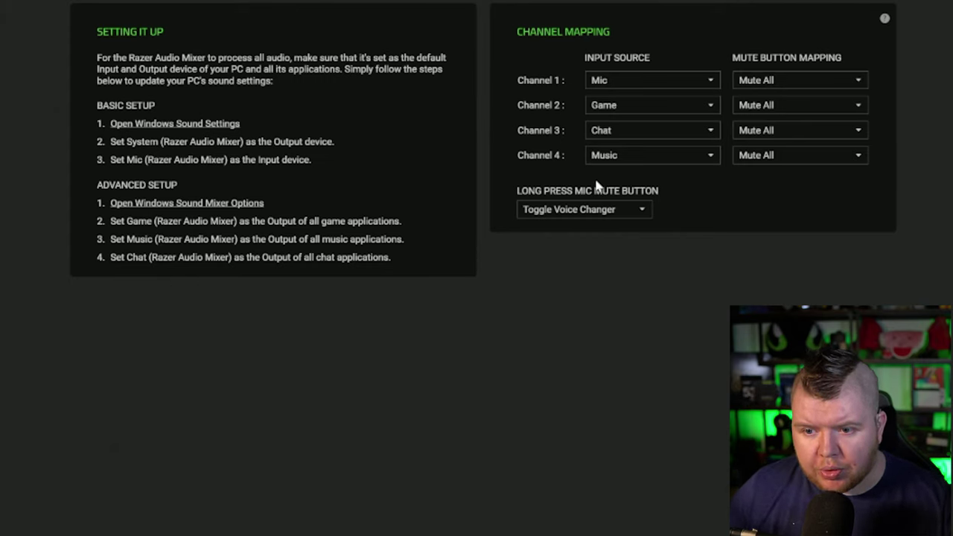
{"action": "left_click", "coordinate": [586, 208]}
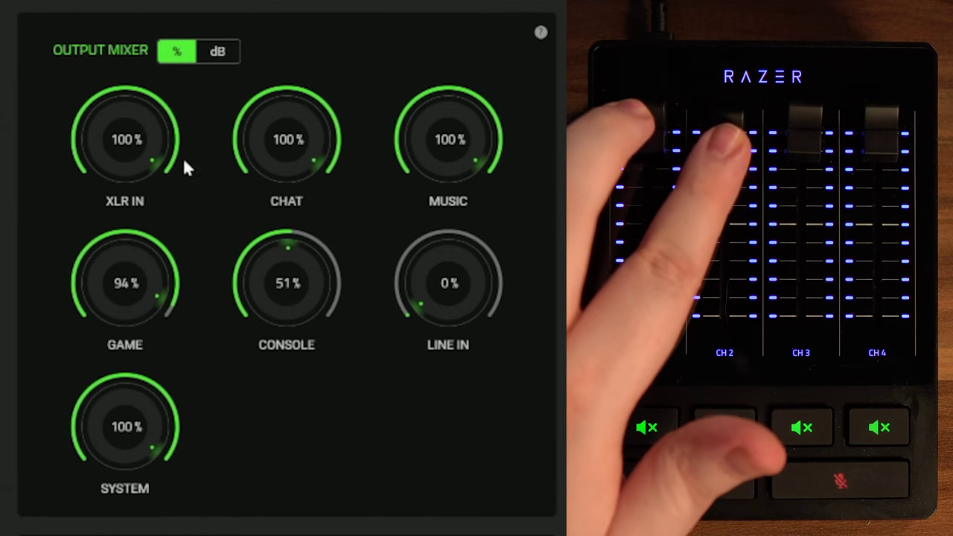
Change the Output Mixer level readout from percent to dB
{"action": "left_click", "coordinate": [216, 57]}
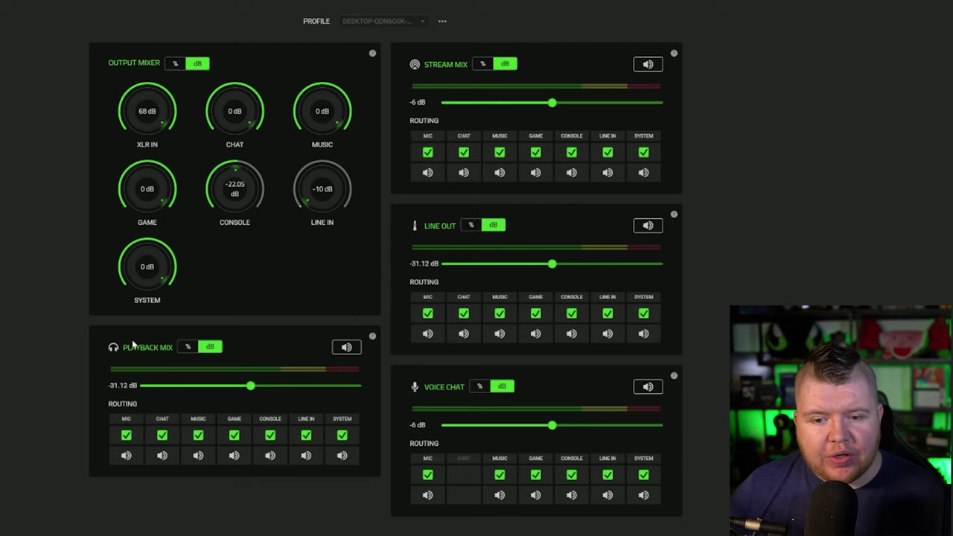
Set the Playback Mix slider to -31.75 dB, with the mic still routed into it
{"action": "left_click_drag", "start_coordinate": [250, 386], "coordinate": [214, 387]}
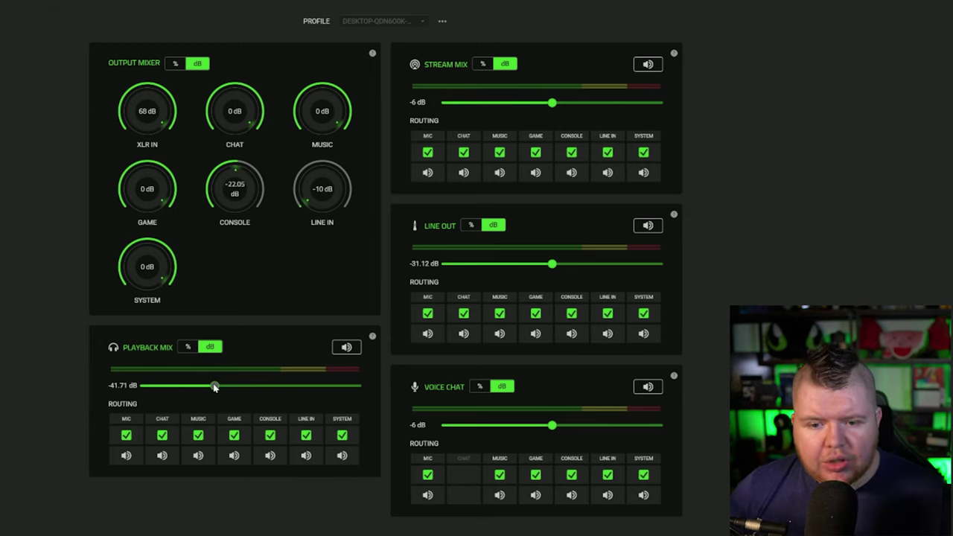
{"action": "left_click_drag", "start_coordinate": [208, 391], "coordinate": [248, 394]}
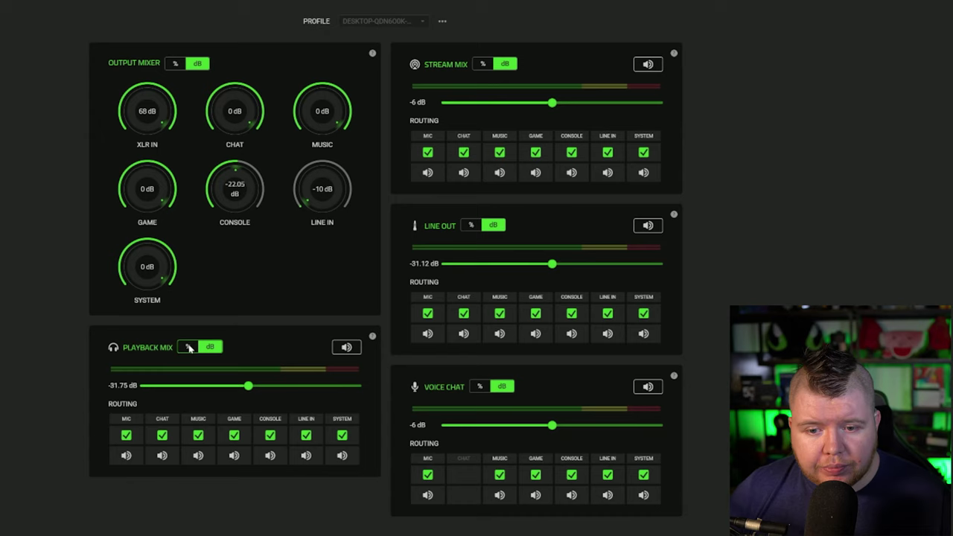
{"action": "left_click", "coordinate": [188, 347]}
{"action": "left_click", "coordinate": [210, 348]}
{"action": "left_click", "coordinate": [187, 347]}
{"action": "left_click", "coordinate": [209, 347]}
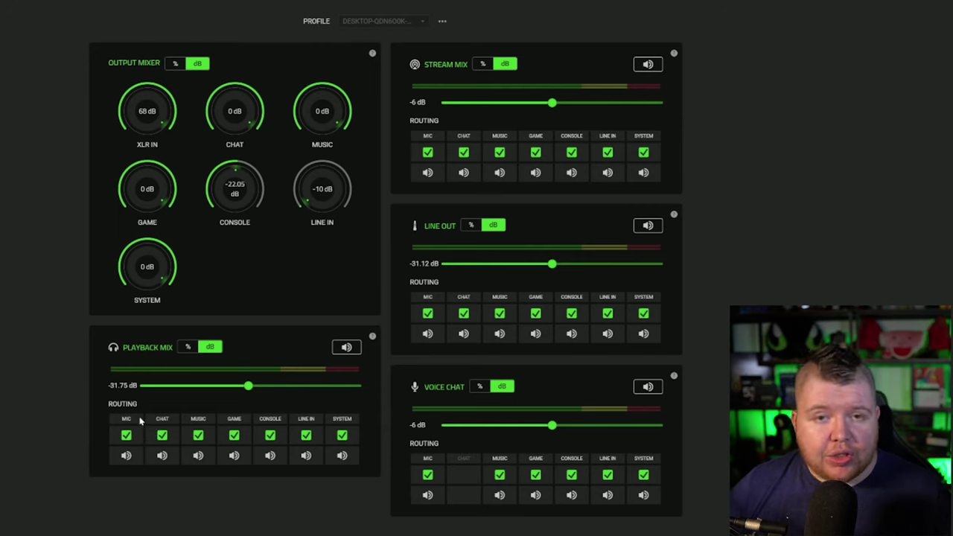
{"action": "left_click", "coordinate": [127, 436]}
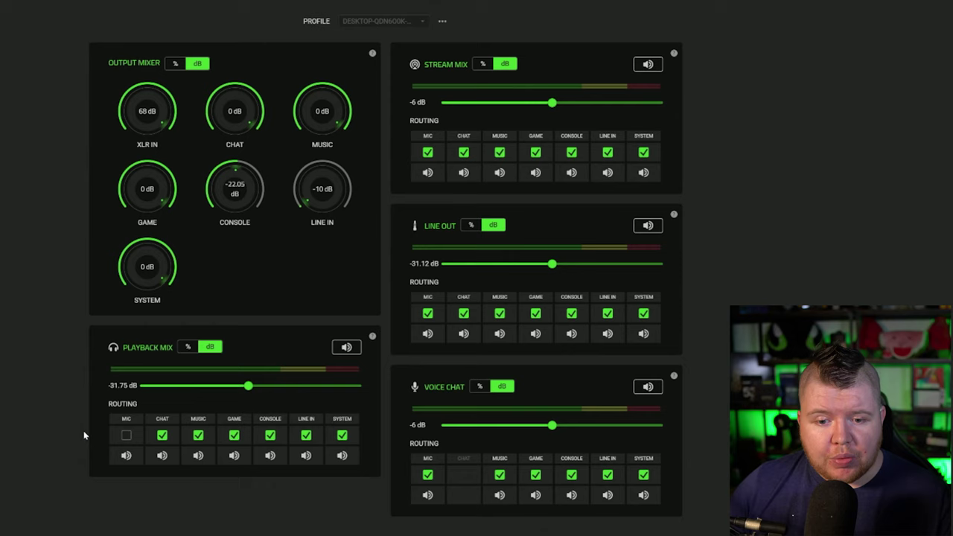
{"action": "left_click", "coordinate": [125, 435]}
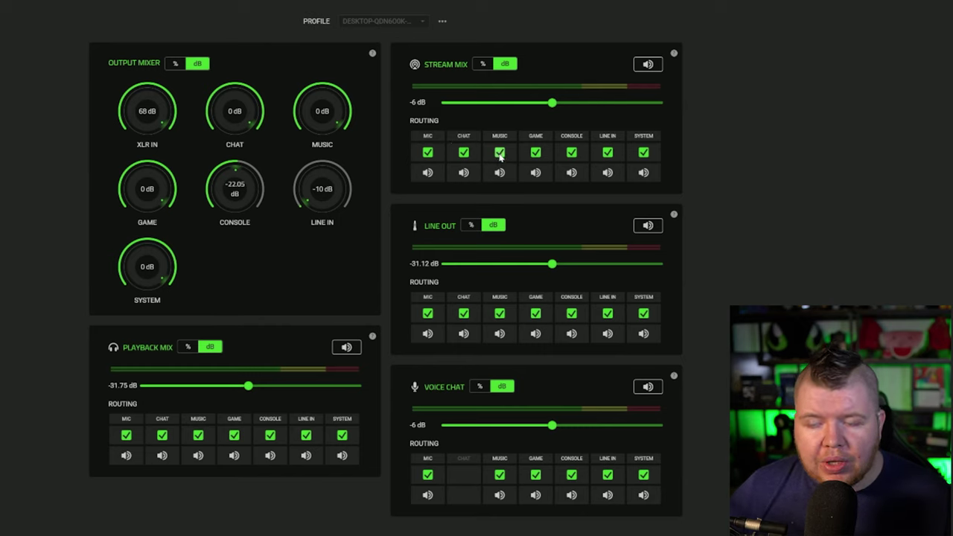
Keep Music routed into the Stream Mix, then go to the Mic settings page
{"action": "left_click", "coordinate": [499, 153]}
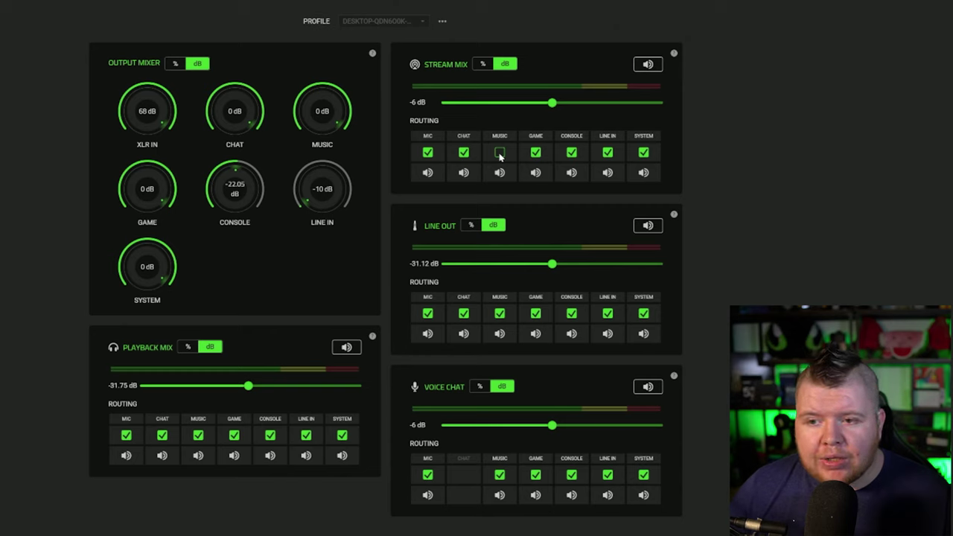
{"action": "left_click", "coordinate": [499, 154]}
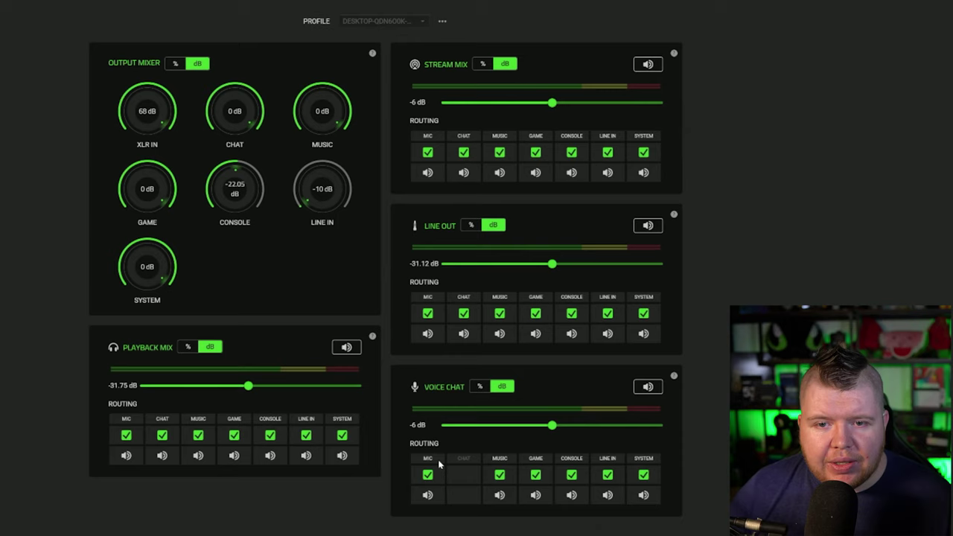
{"action": "left_click", "coordinate": [6, 71]}
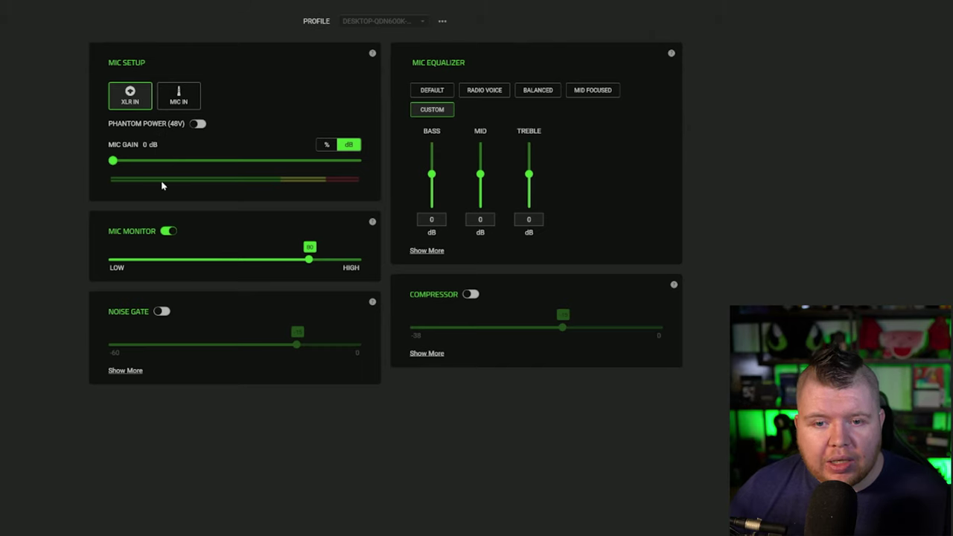
Test the mic gain slider and %/dB readout, leaving gain at 0 dB
{"action": "left_click", "coordinate": [119, 161]}
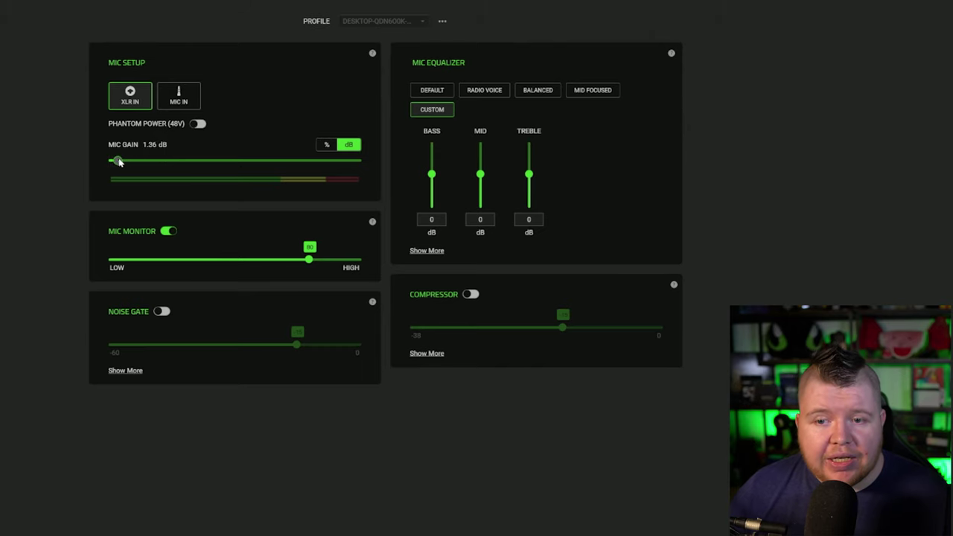
{"action": "mouse_move", "coordinate": [118, 161]}
{"action": "left_mouse_down"}
{"action": "mouse_move", "coordinate": [257, 161]}
{"action": "mouse_move", "coordinate": [112, 161]}
{"action": "left_mouse_up"}
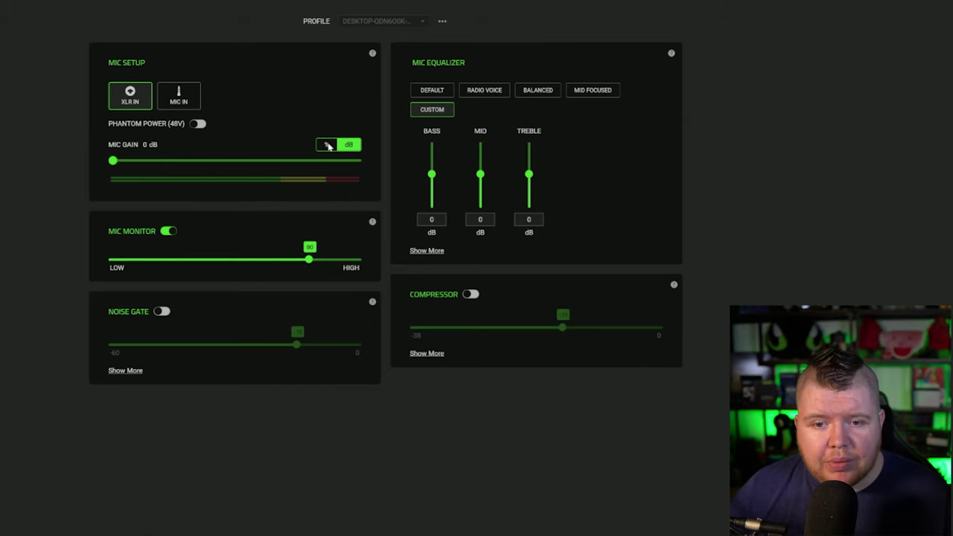
{"action": "left_click", "coordinate": [326, 144]}
{"action": "left_click", "coordinate": [349, 145]}
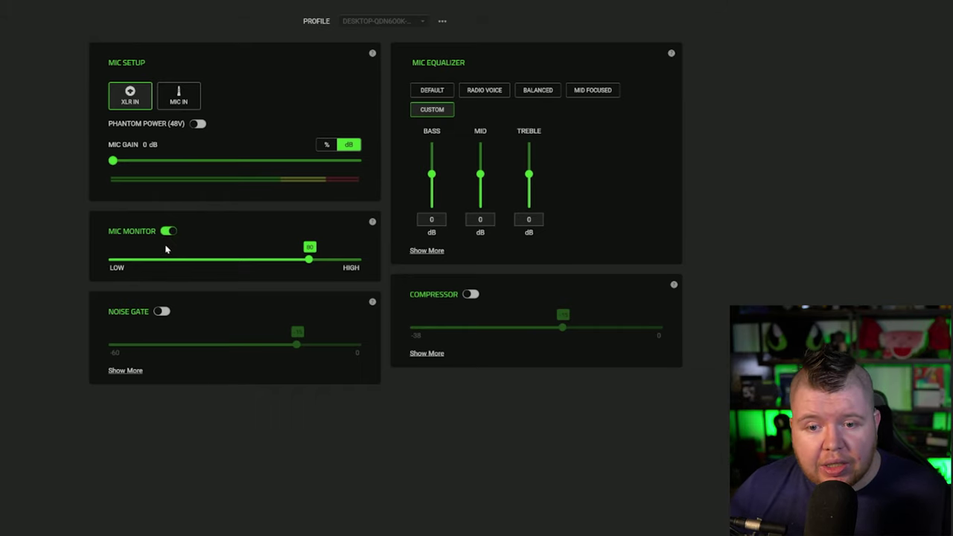
Turn on the Noise Gate and lower its threshold to -18
{"action": "left_click", "coordinate": [162, 312]}
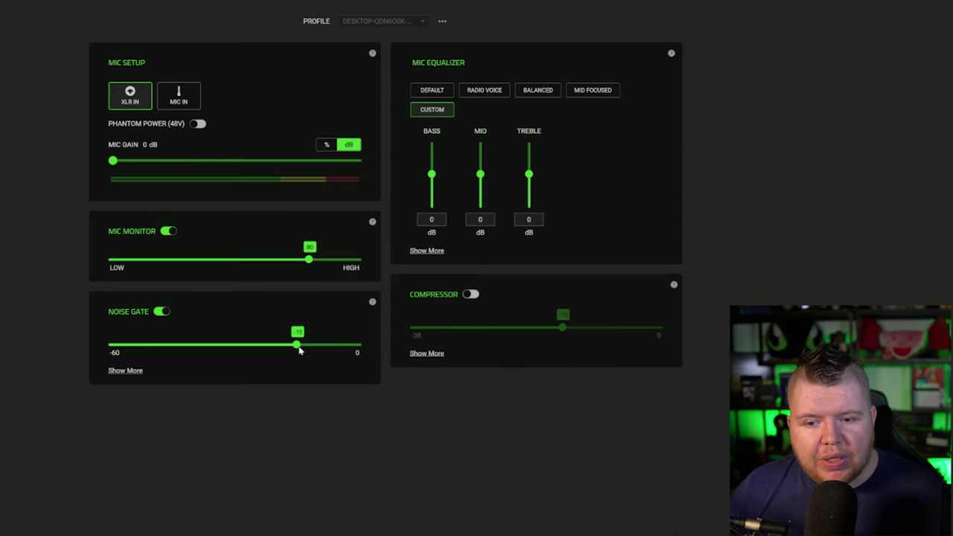
{"action": "mouse_move", "coordinate": [296, 347]}
{"action": "left_mouse_down"}
{"action": "mouse_move", "coordinate": [283, 348]}
{"action": "mouse_move", "coordinate": [297, 350]}
{"action": "left_mouse_up"}
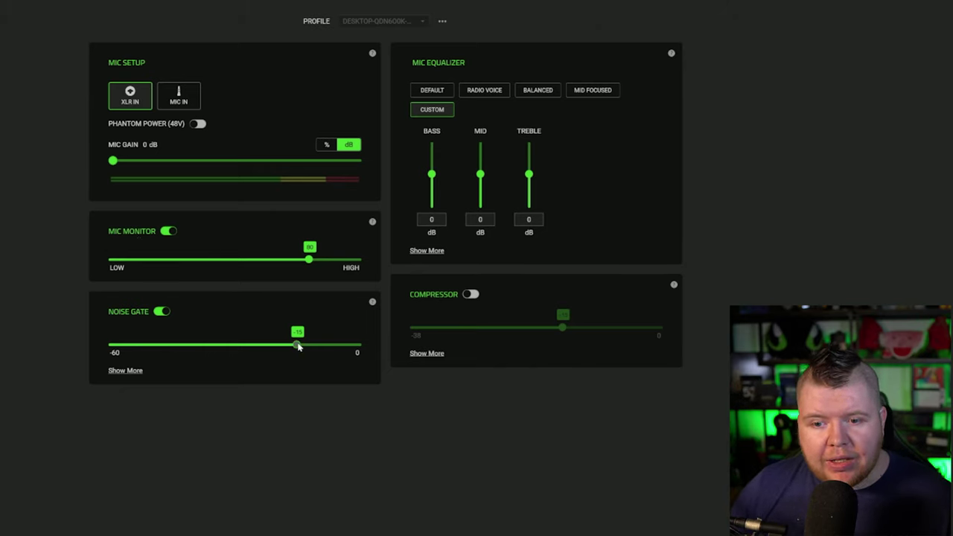
{"action": "left_click_drag", "start_coordinate": [296, 347], "coordinate": [286, 350]}
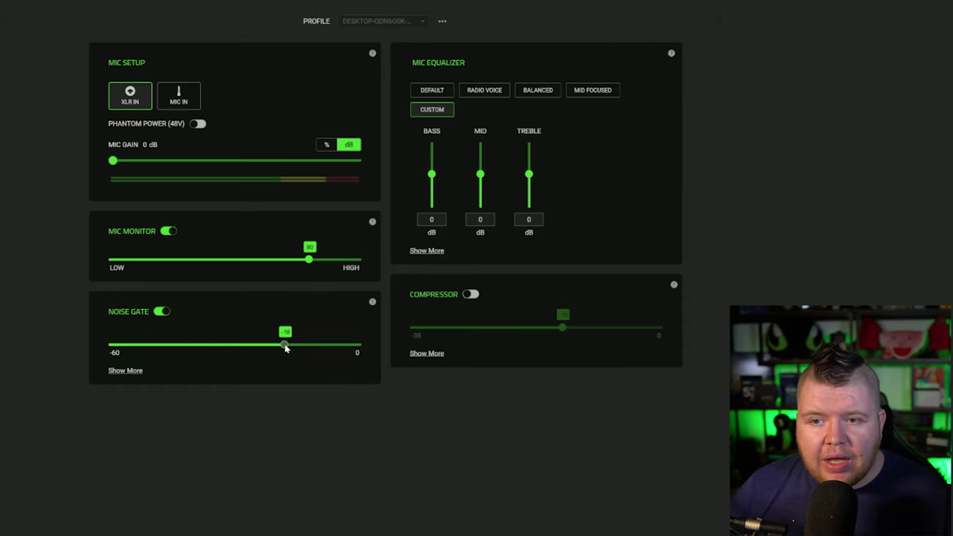
Preview the Default, Radio Voice, Balanced and Mid Focused EQ presets, then switch to Custom
{"action": "left_click", "coordinate": [449, 92]}
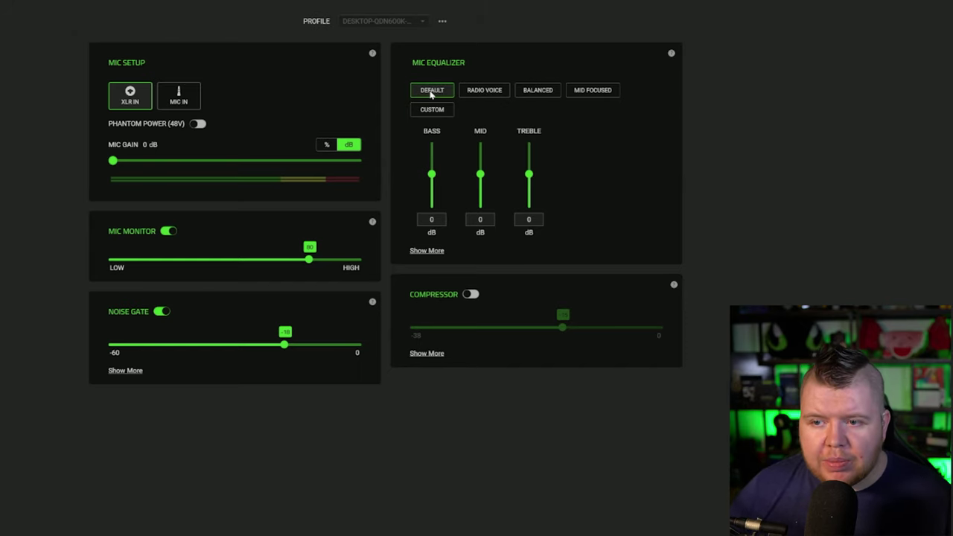
{"action": "left_click", "coordinate": [489, 94]}
{"action": "left_click", "coordinate": [544, 92]}
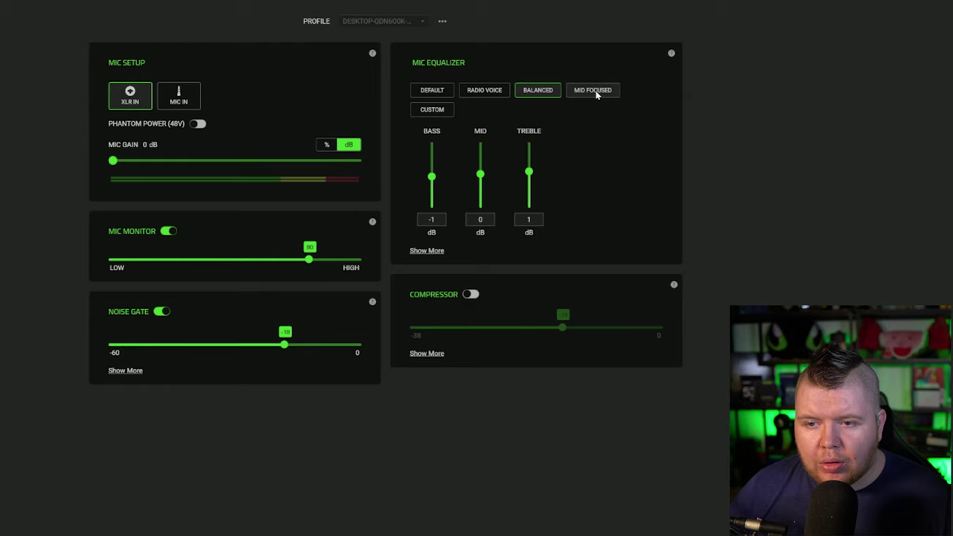
{"action": "left_click", "coordinate": [595, 96]}
{"action": "left_click", "coordinate": [439, 94]}
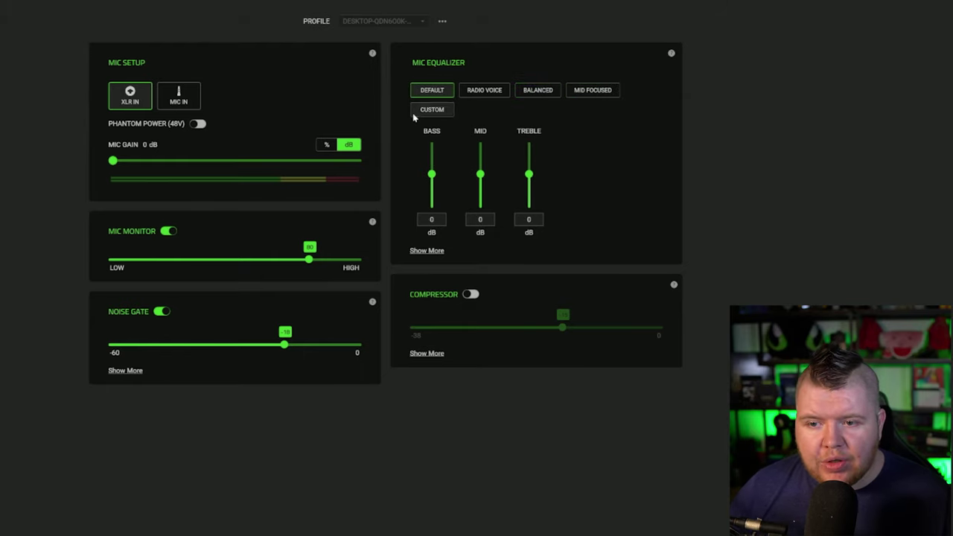
{"action": "left_click", "coordinate": [445, 111]}
Apply the Radio Voice EQ preset (bass 2 dB, treble 1 dB) and enable the Compressor
{"action": "left_click_drag", "start_coordinate": [431, 173], "coordinate": [432, 174]}
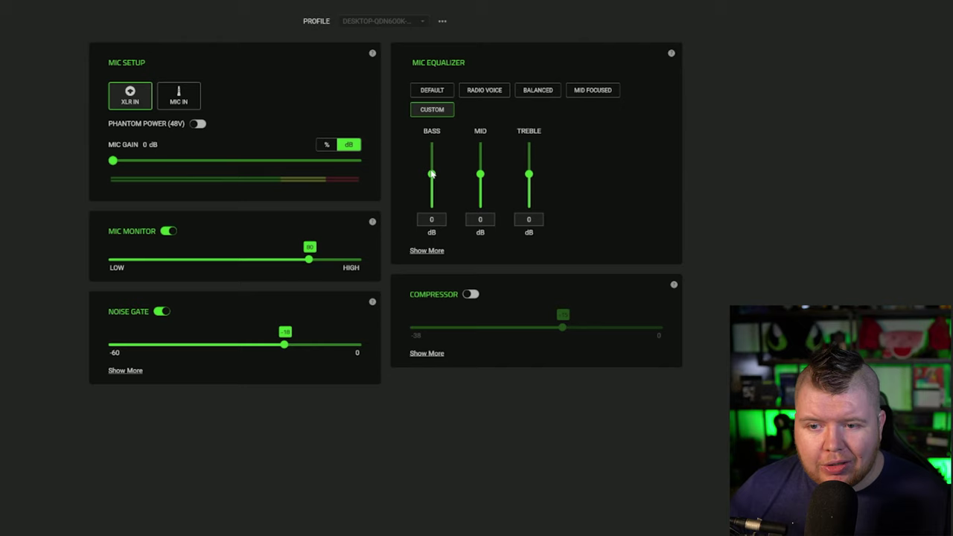
{"action": "left_click_drag", "start_coordinate": [432, 173], "coordinate": [528, 170]}
{"action": "left_click", "coordinate": [480, 175]}
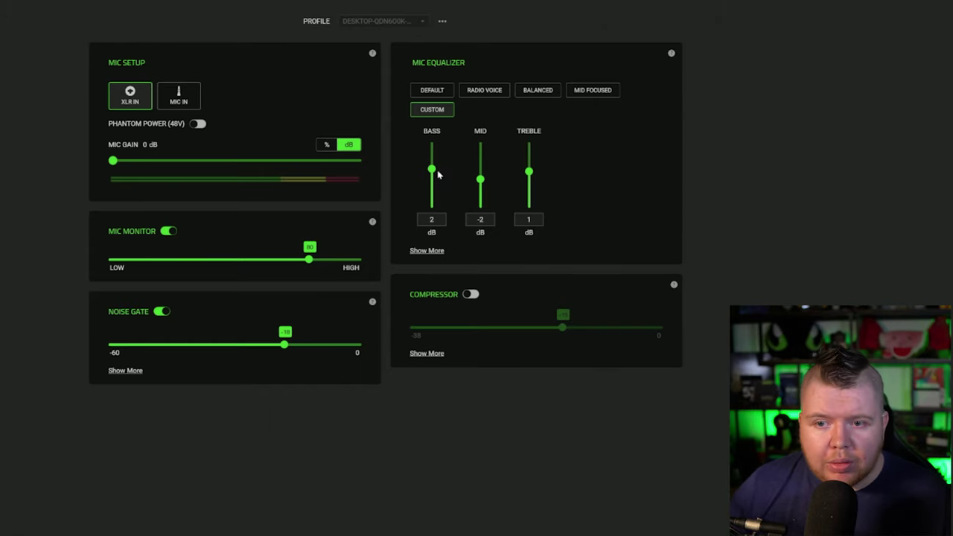
{"action": "mouse_move", "coordinate": [433, 170]}
{"action": "left_mouse_down"}
{"action": "mouse_move", "coordinate": [433, 178]}
{"action": "mouse_move", "coordinate": [433, 170]}
{"action": "left_mouse_up"}
{"action": "left_click", "coordinate": [488, 92]}
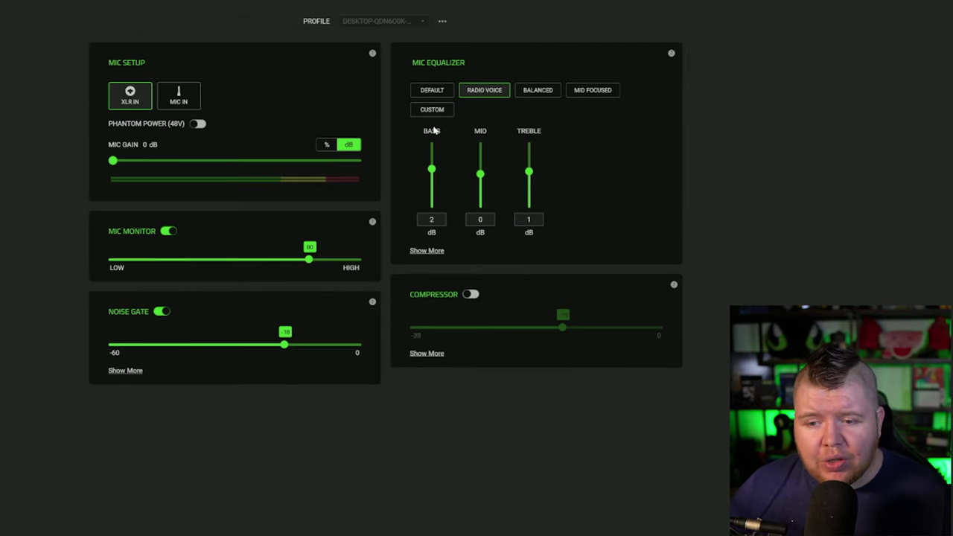
{"action": "left_click", "coordinate": [470, 294]}
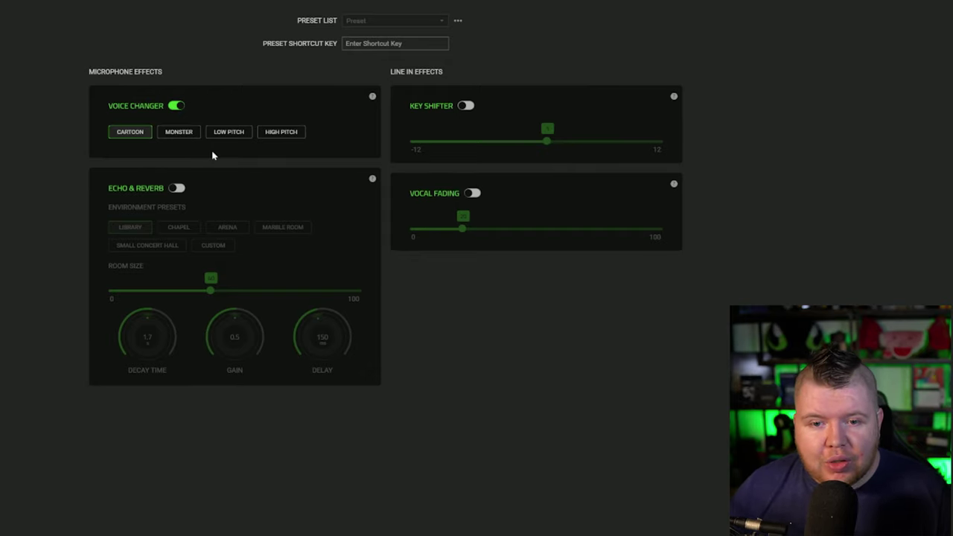
Enable mic Echo & Reverb, keeping the long-press mute action on Toggle Voice Changer
{"action": "left_click", "coordinate": [178, 188]}
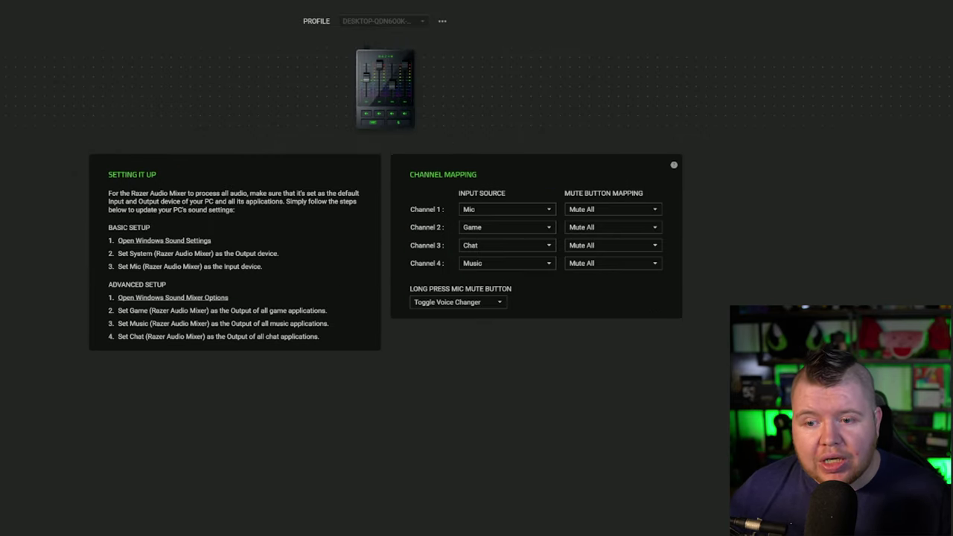
{"action": "left_click", "coordinate": [451, 305]}
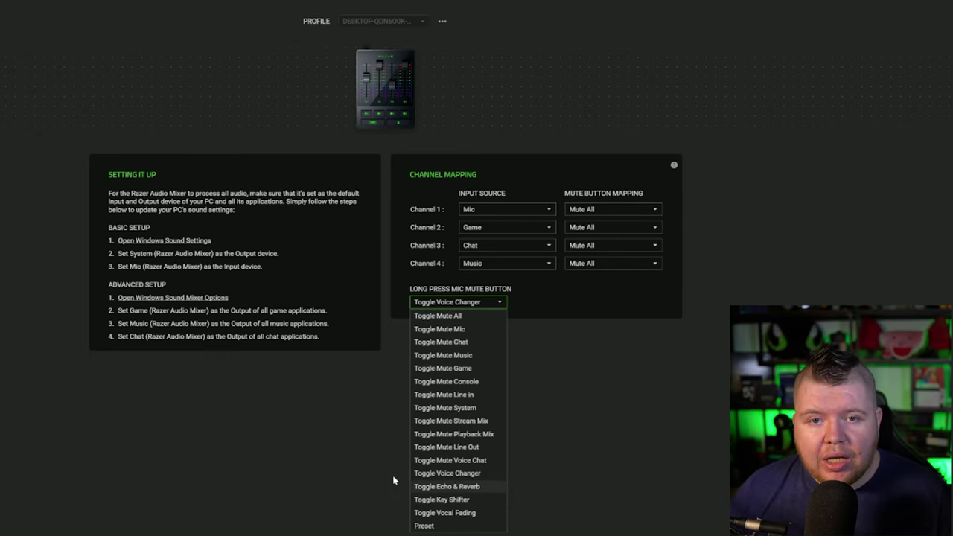
{"action": "left_click", "coordinate": [282, 390]}
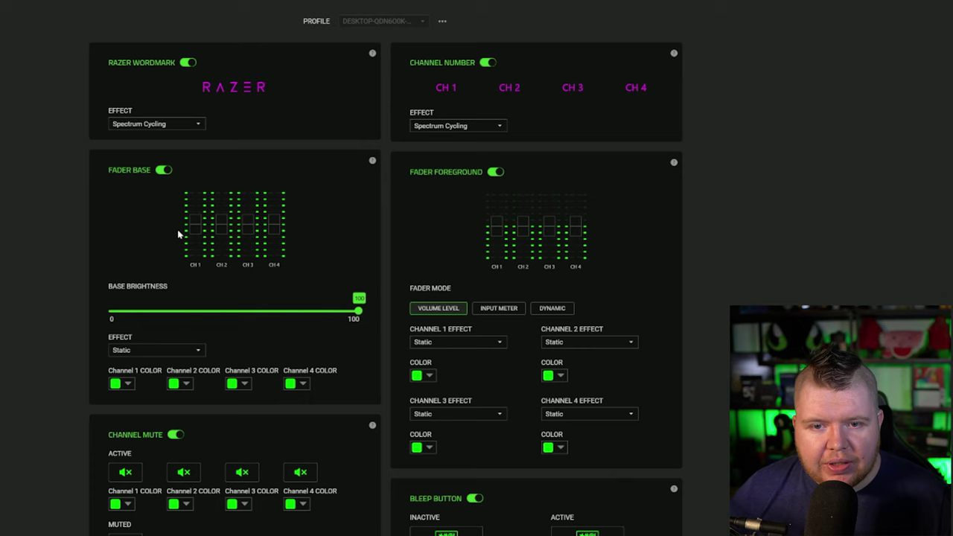
Keep the wordmark on Spectrum Cycling and change the Fader Base effect from Static to Breathing
{"action": "left_click", "coordinate": [158, 125]}
{"action": "left_click", "coordinate": [141, 137]}
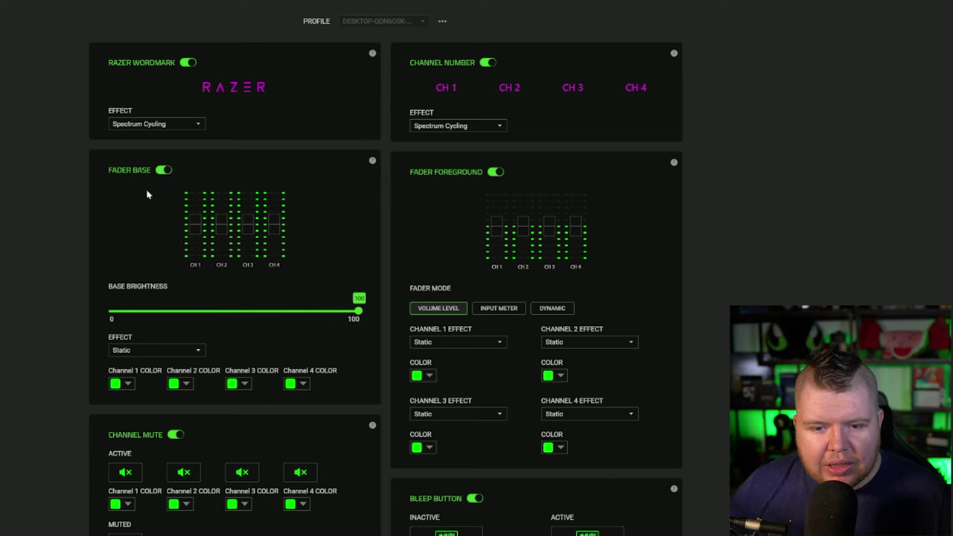
{"action": "left_click", "coordinate": [121, 383]}
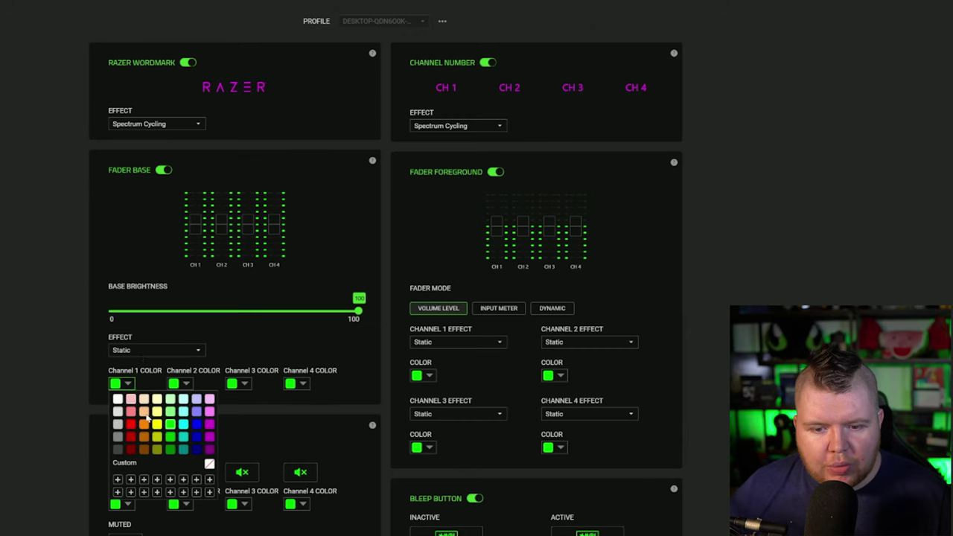
{"action": "left_click", "coordinate": [242, 358]}
{"action": "left_click", "coordinate": [152, 350]}
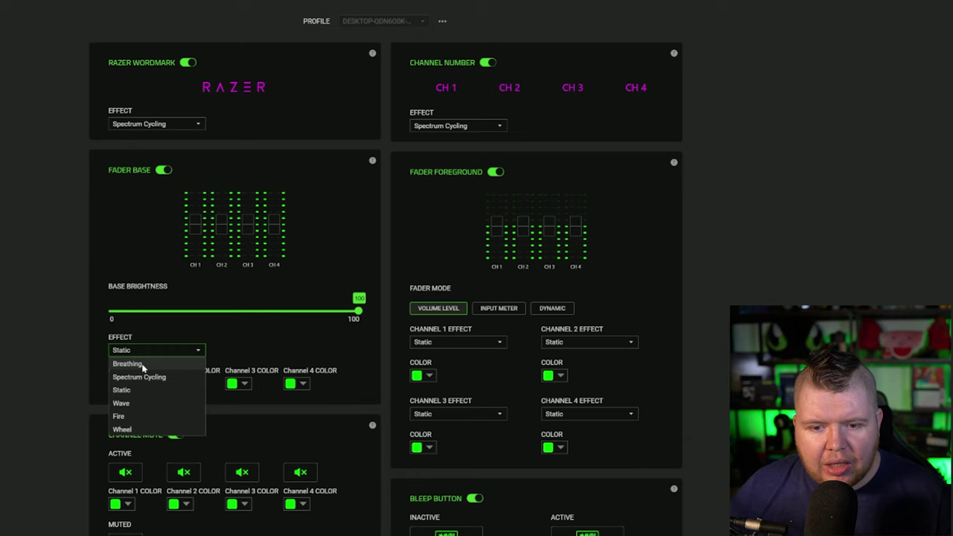
{"action": "left_click", "coordinate": [128, 363]}
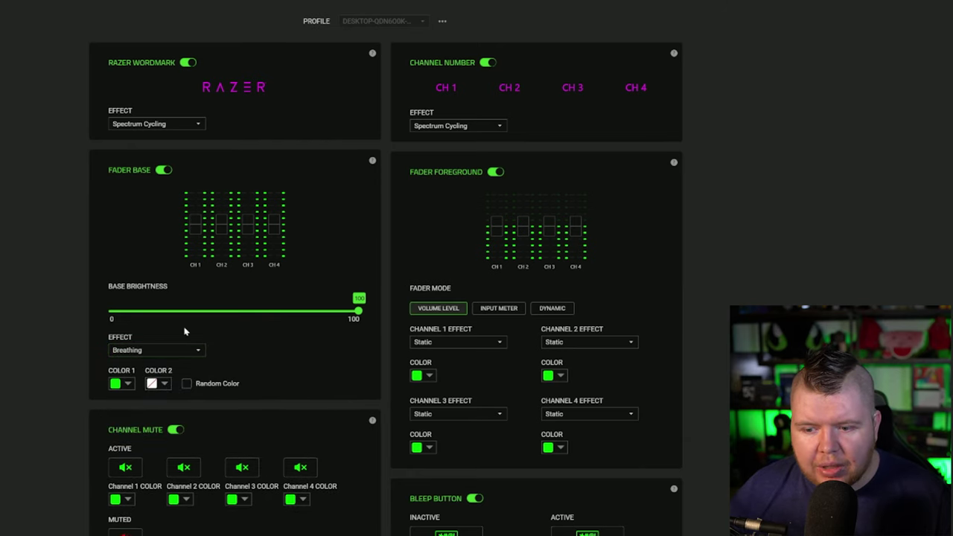
{"action": "scroll", "coordinate": [210, 302], "scroll_direction": "down", "scroll_amount": 3}
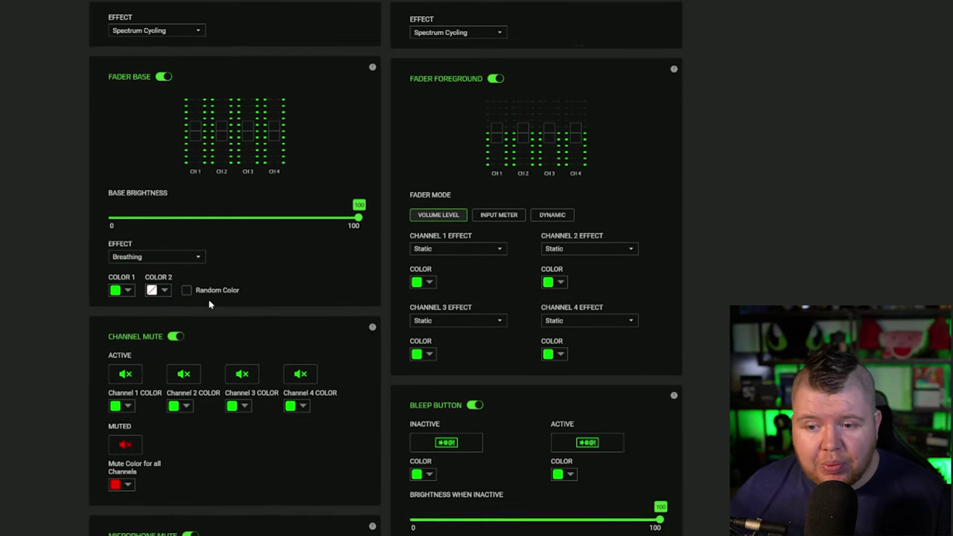
{"action": "scroll", "coordinate": [214, 318], "scroll_direction": "up", "scroll_amount": 3}
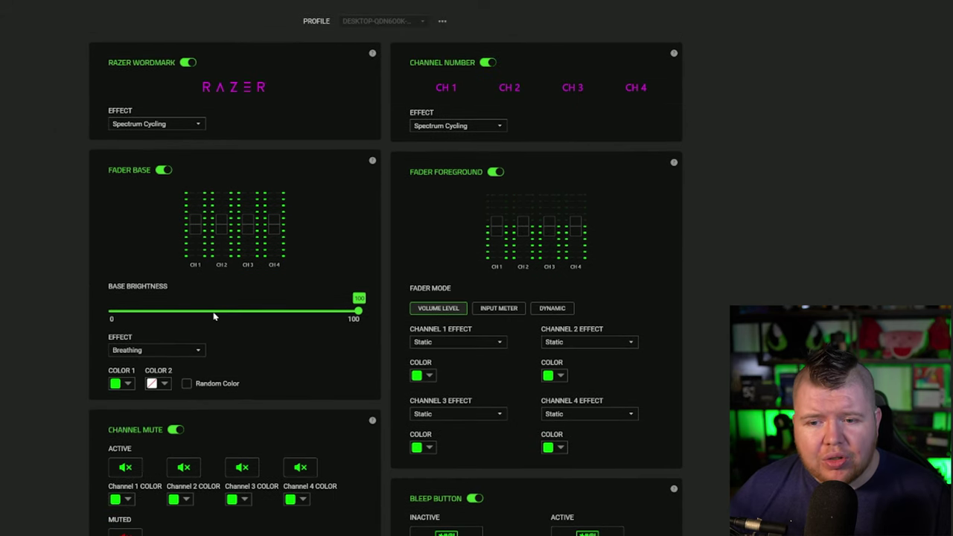
{"action": "scroll", "coordinate": [214, 317], "scroll_direction": "down", "scroll_amount": 2}
{"action": "scroll", "coordinate": [214, 317], "scroll_direction": "up", "scroll_amount": 2}
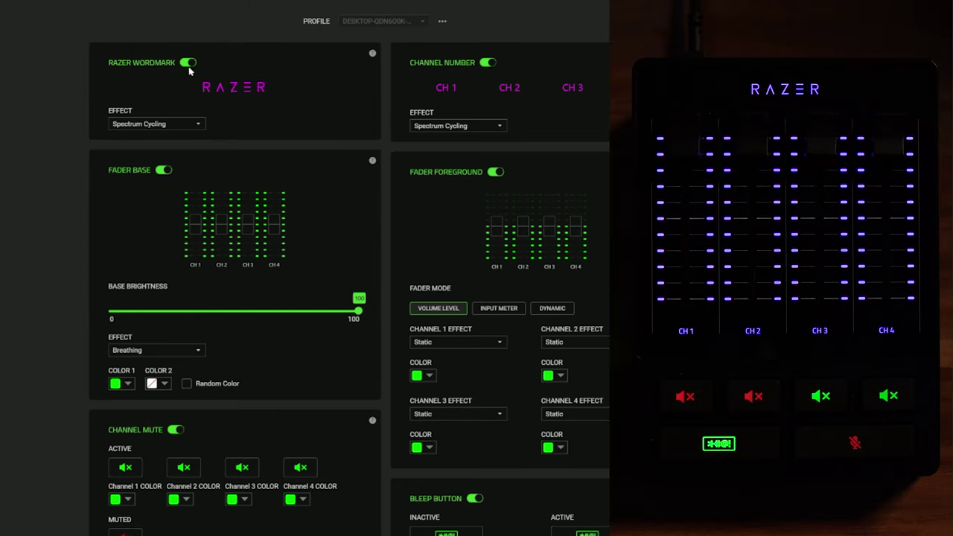
Disable the Razer Wordmark and Fader Base lighting, leaving channel numbers on Spectrum Cycling
{"action": "left_click", "coordinate": [188, 62]}
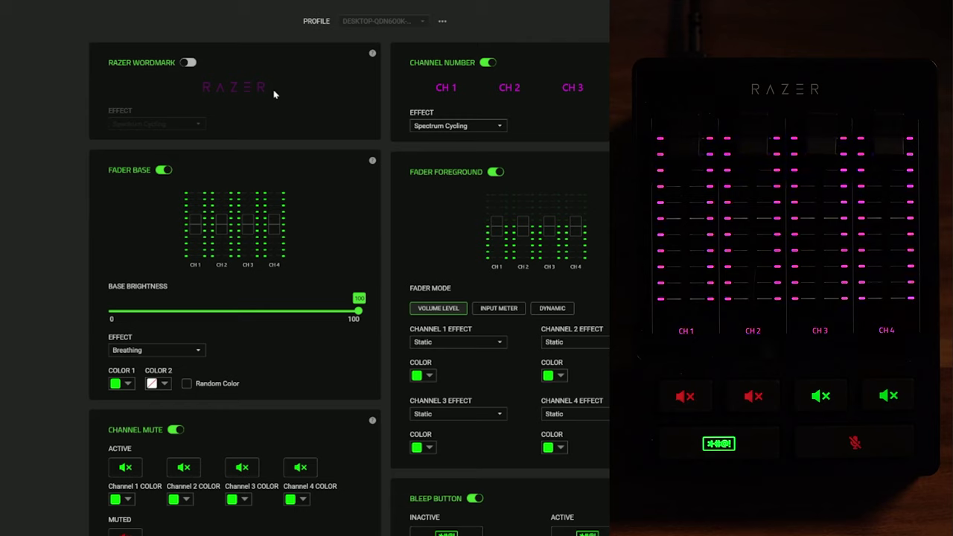
{"action": "left_click", "coordinate": [162, 171]}
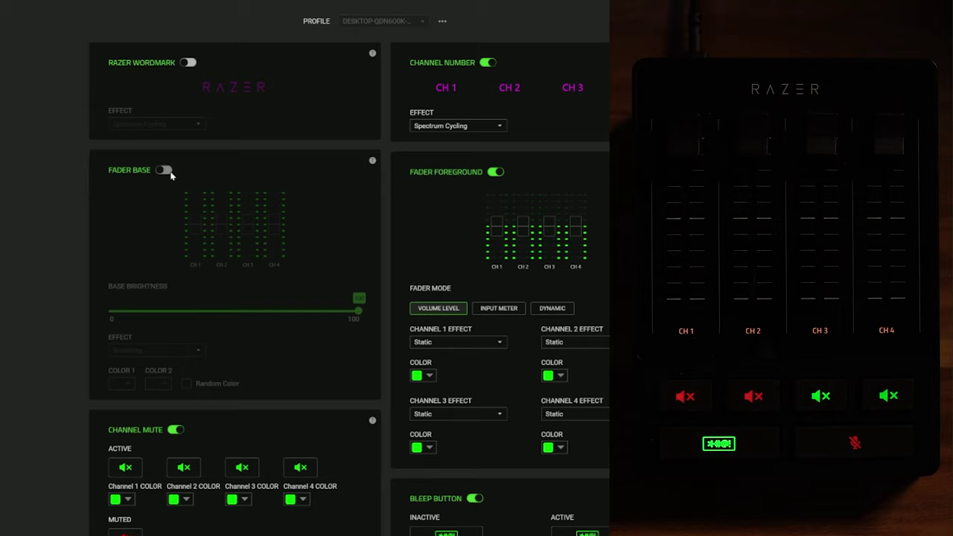